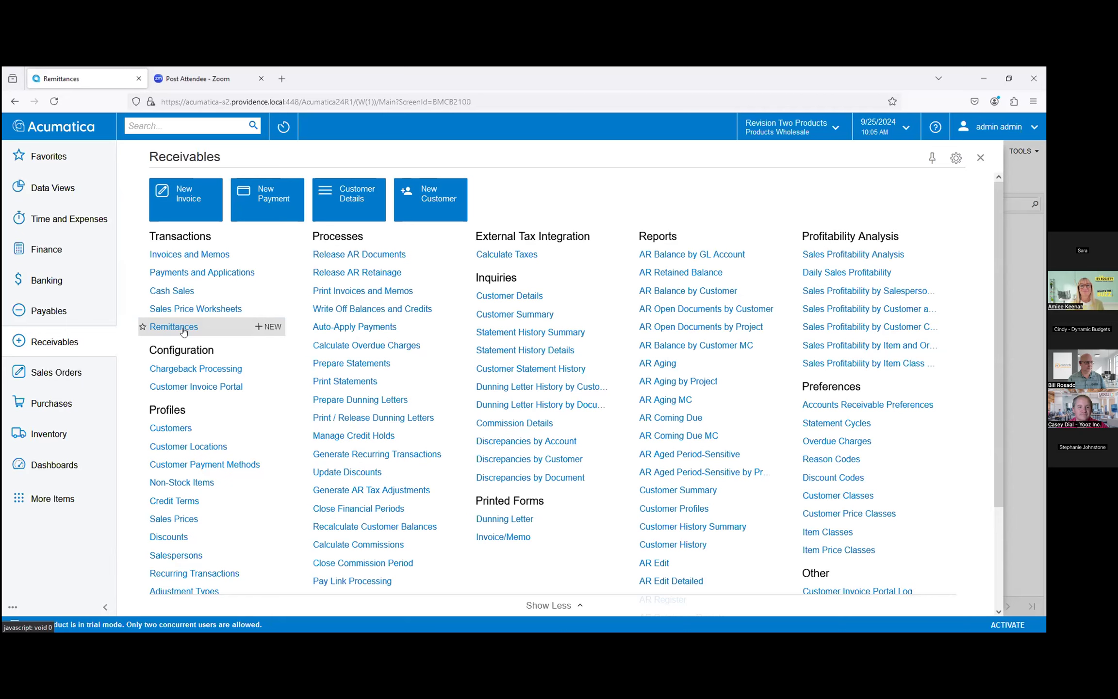
Open remittance RM000004 and add invoice AR013536 to its documents to apply
click(183, 330)
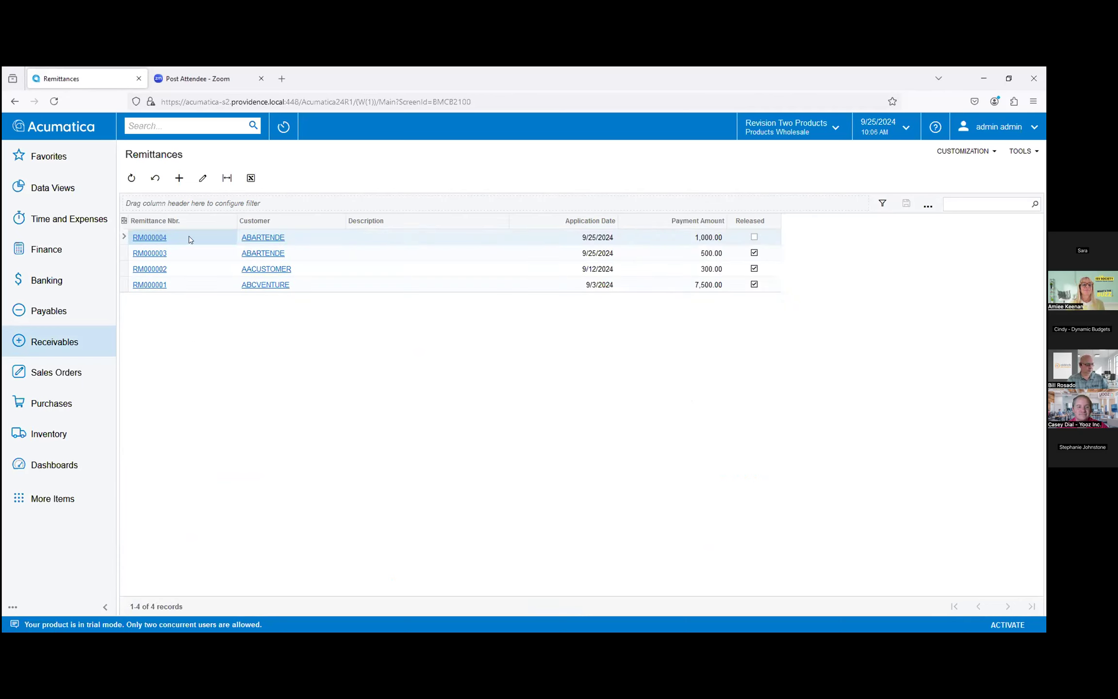
click(156, 238)
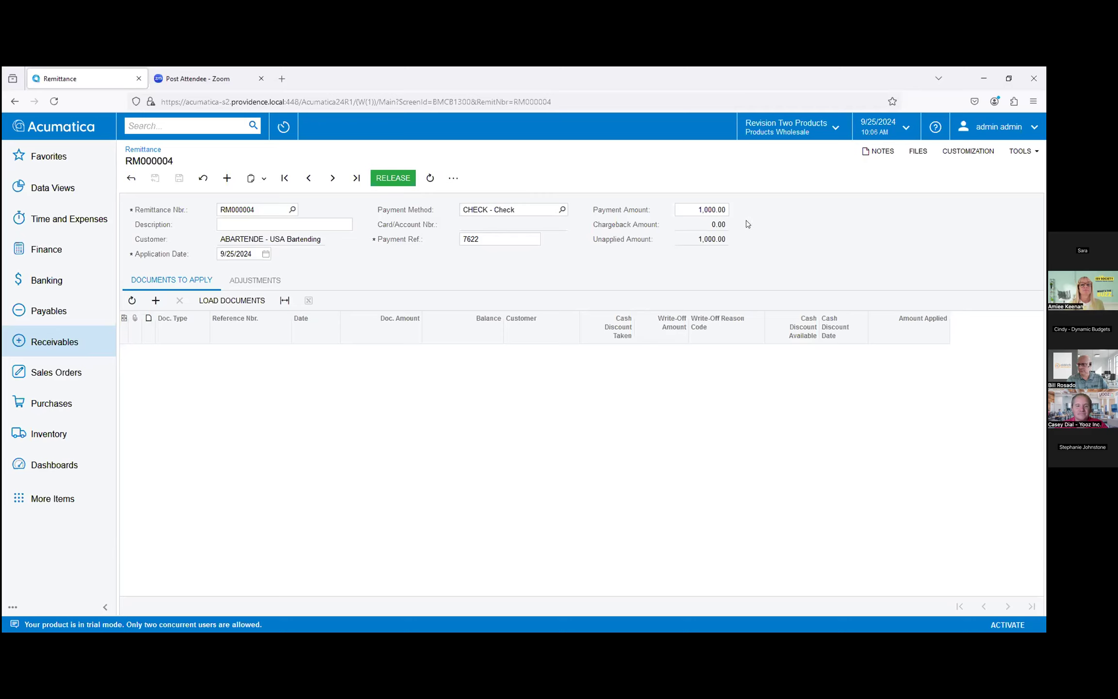
click(155, 301)
click(213, 352)
click(204, 366)
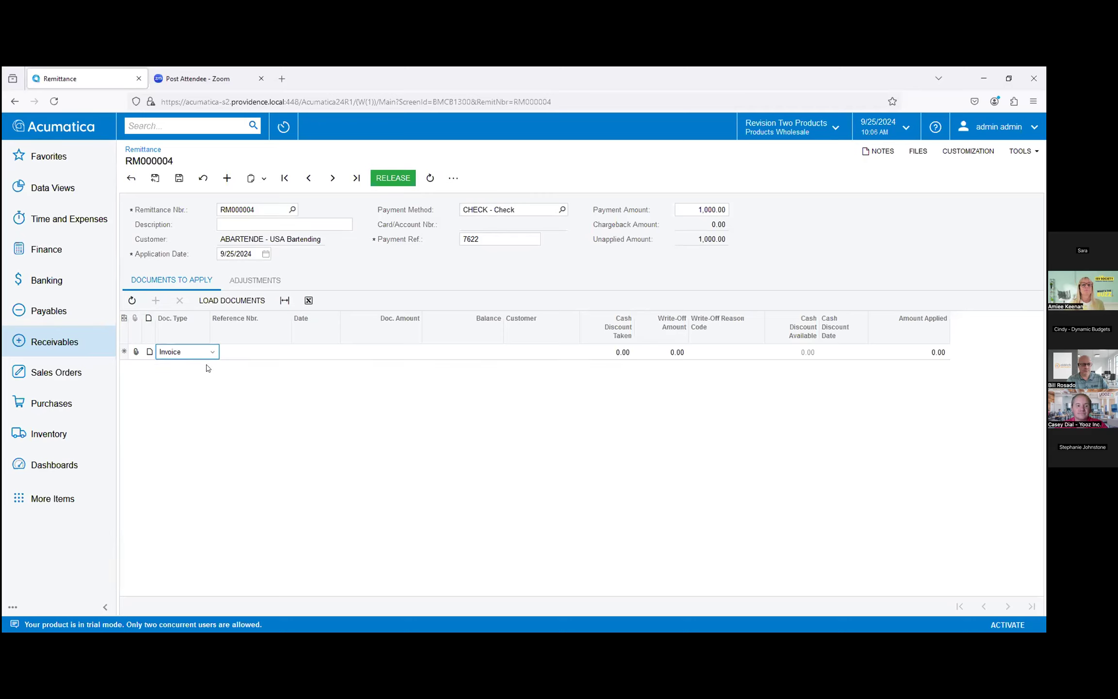
click(232, 352)
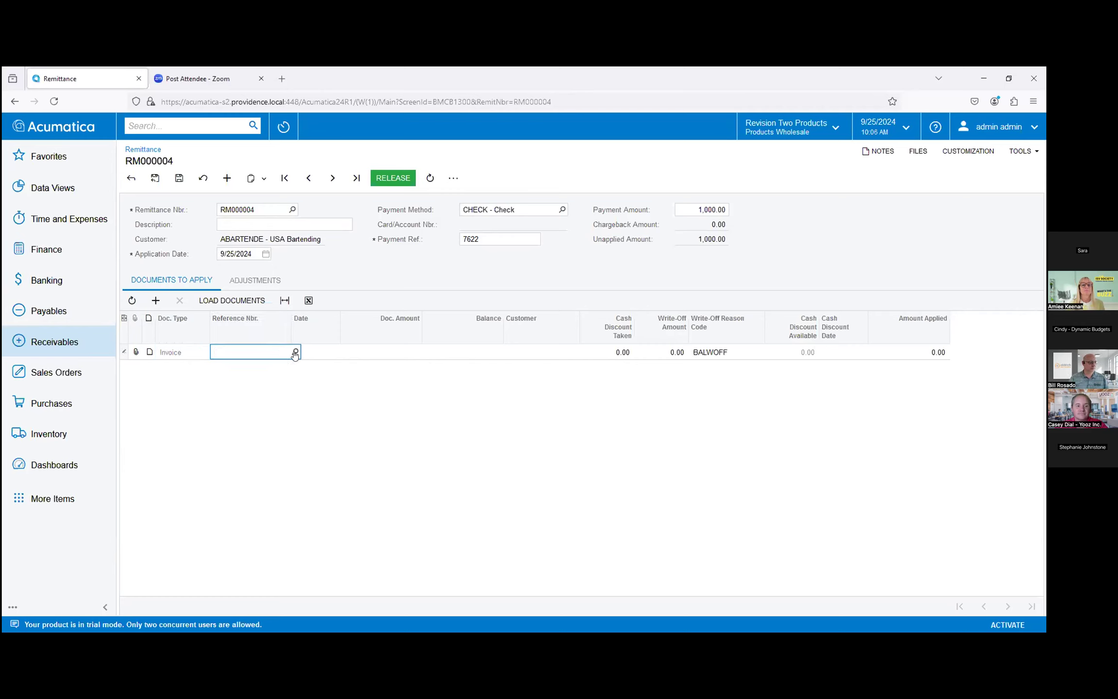
click(295, 354)
mouse_move(364, 514)
mouse_down()
mouse_move(578, 515)
mouse_move(363, 515)
mouse_up()
double_click(251, 467)
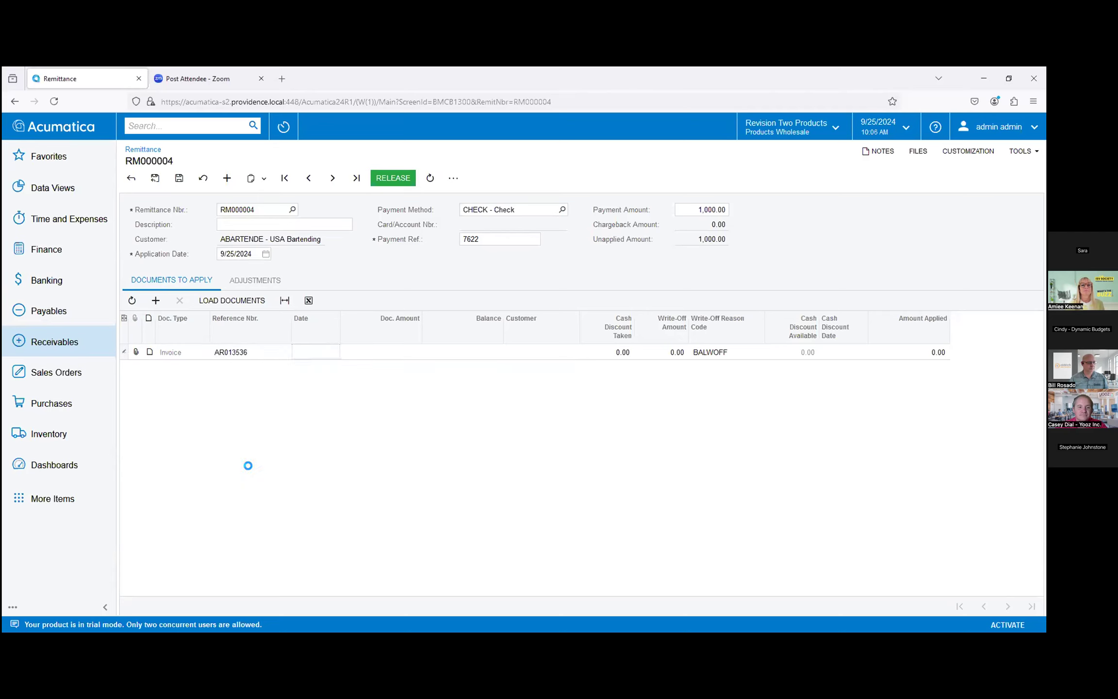
Set the amount applied to invoice AR013536 to 1,000.00
key(Tab)
key(Tab)
key(Tab)
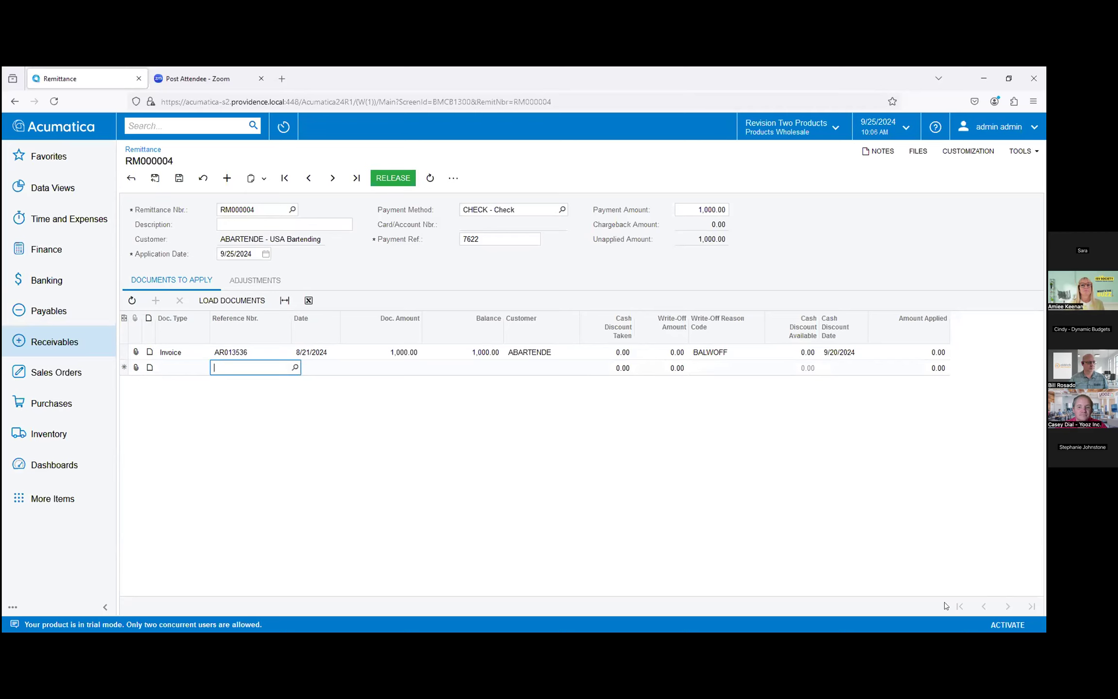
click(926, 350)
text(10000)
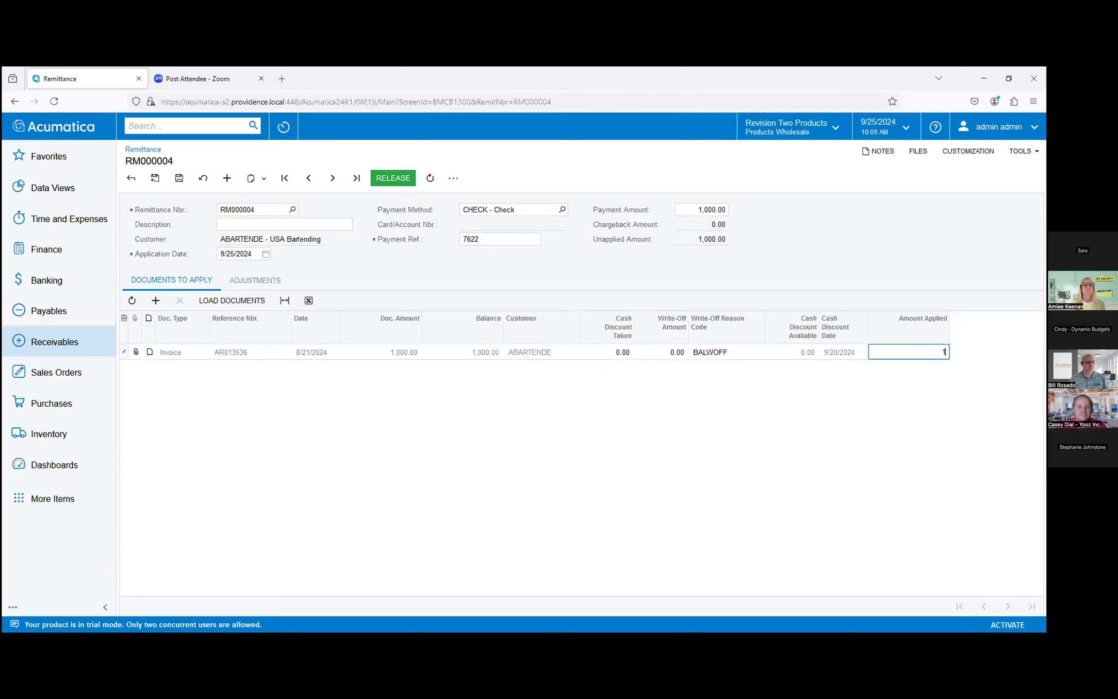
key(Tab)
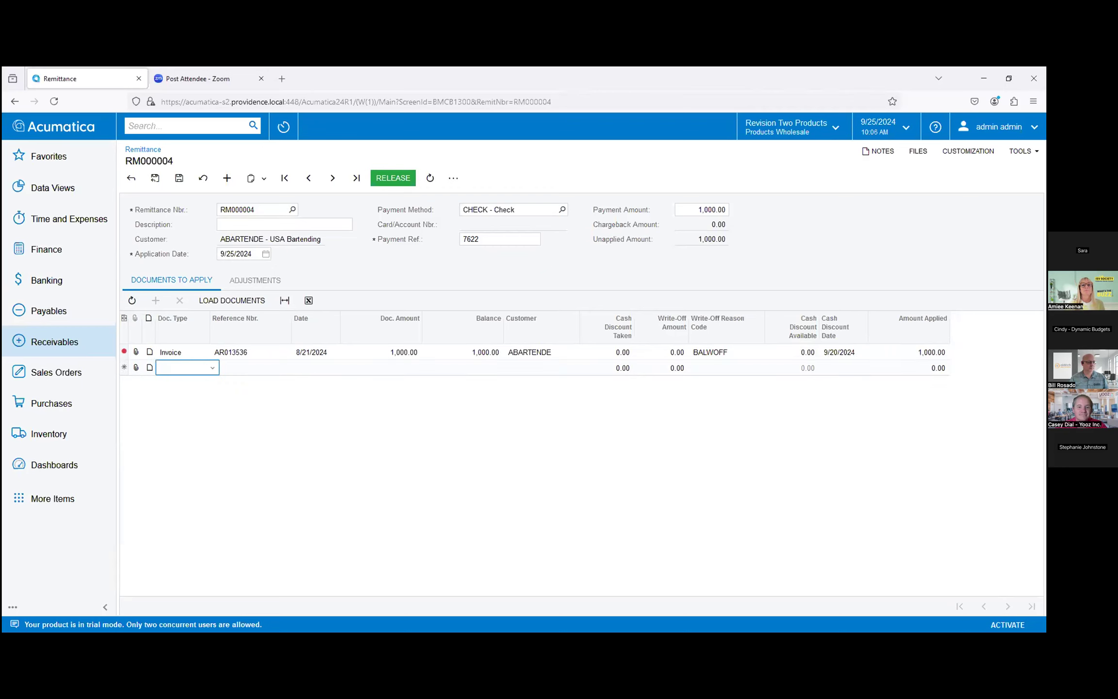
Add invoice AR013543 as a second document to apply, with an applied amount of 1,000.00
click(212, 368)
click(208, 384)
click(227, 370)
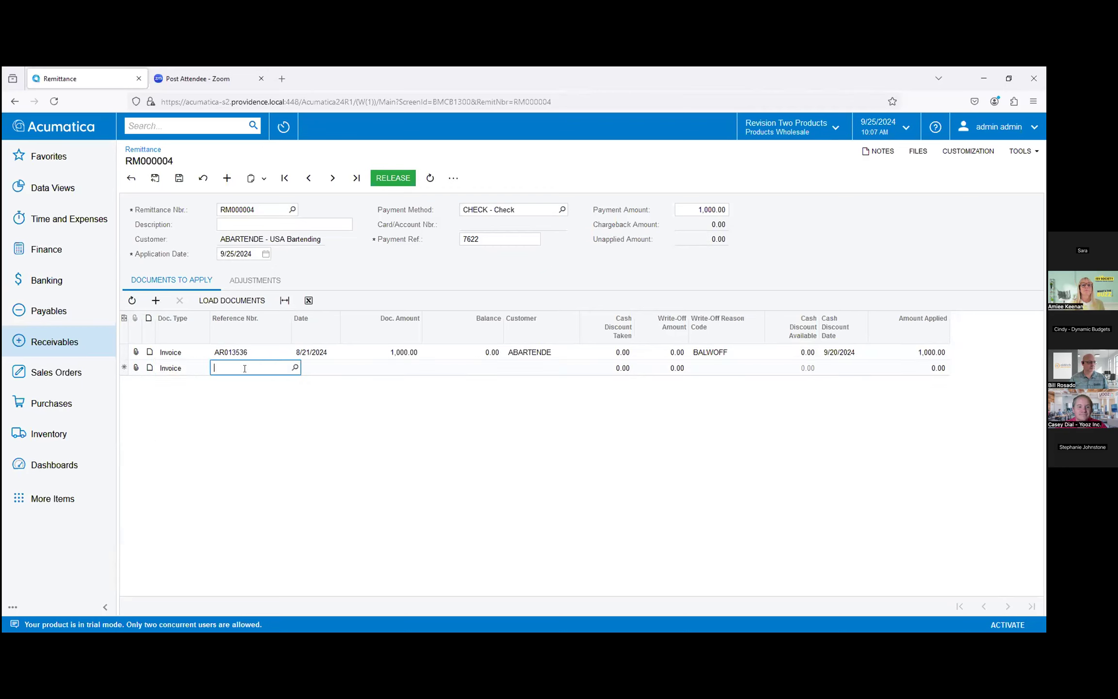
click(295, 367)
drag(389, 530, 509, 571)
double_click(257, 516)
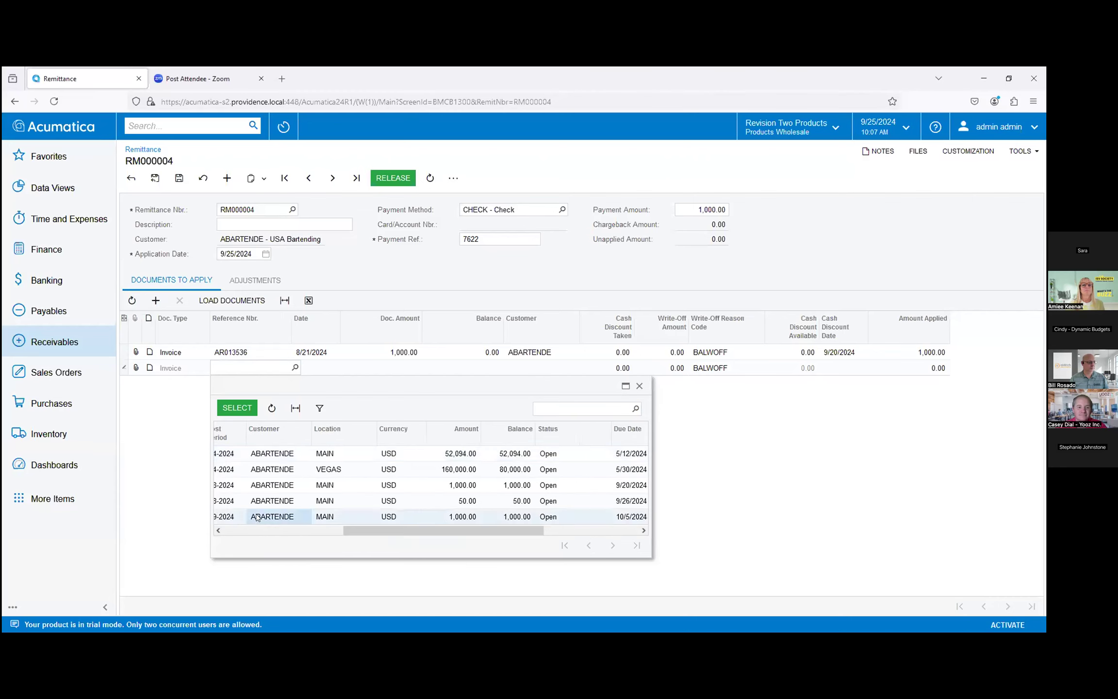
click(888, 369)
text(1000)
key(Tab)
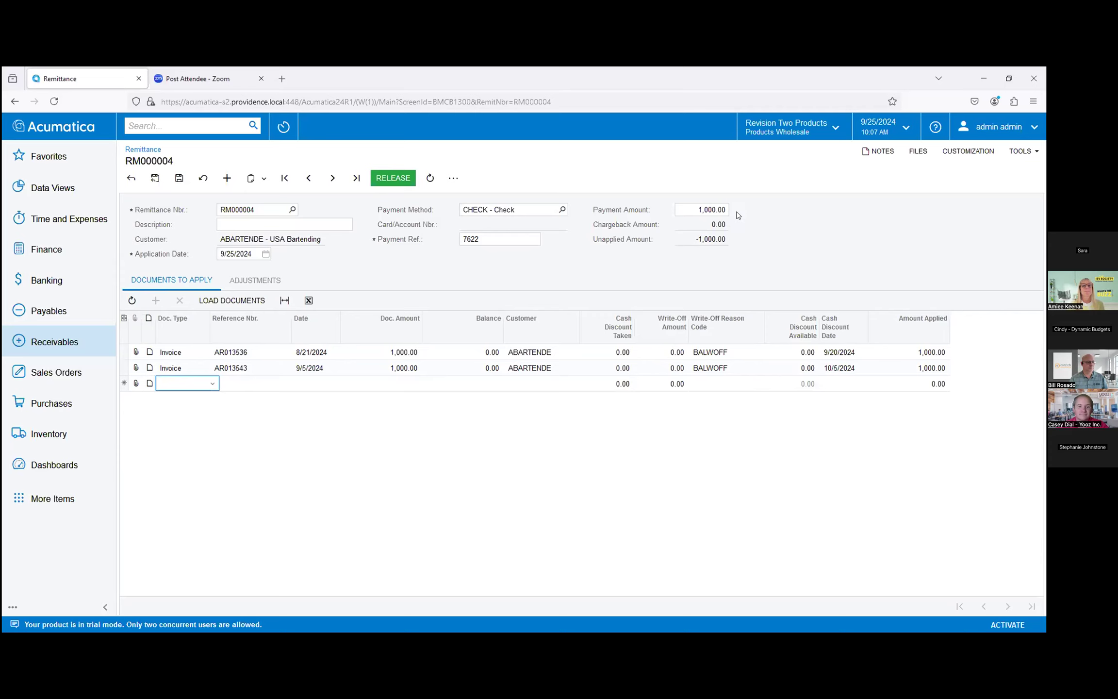
Add an ASN chargeback adjustment to the remittance with adjustment reference number 9090 and an amount of 600
click(279, 283)
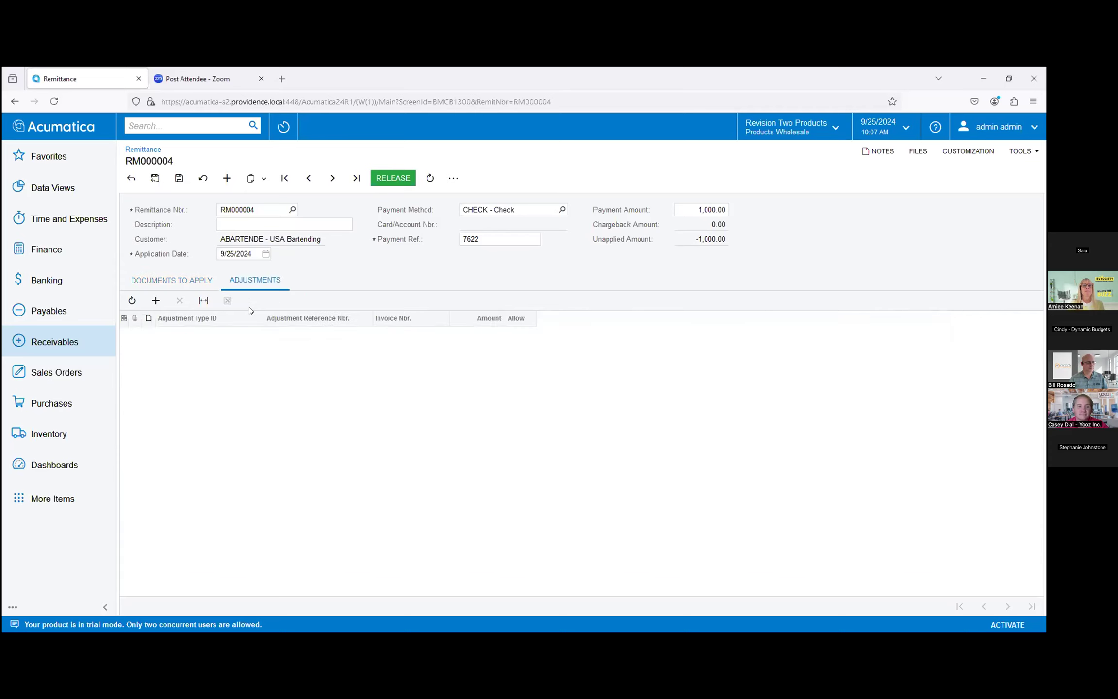
click(158, 305)
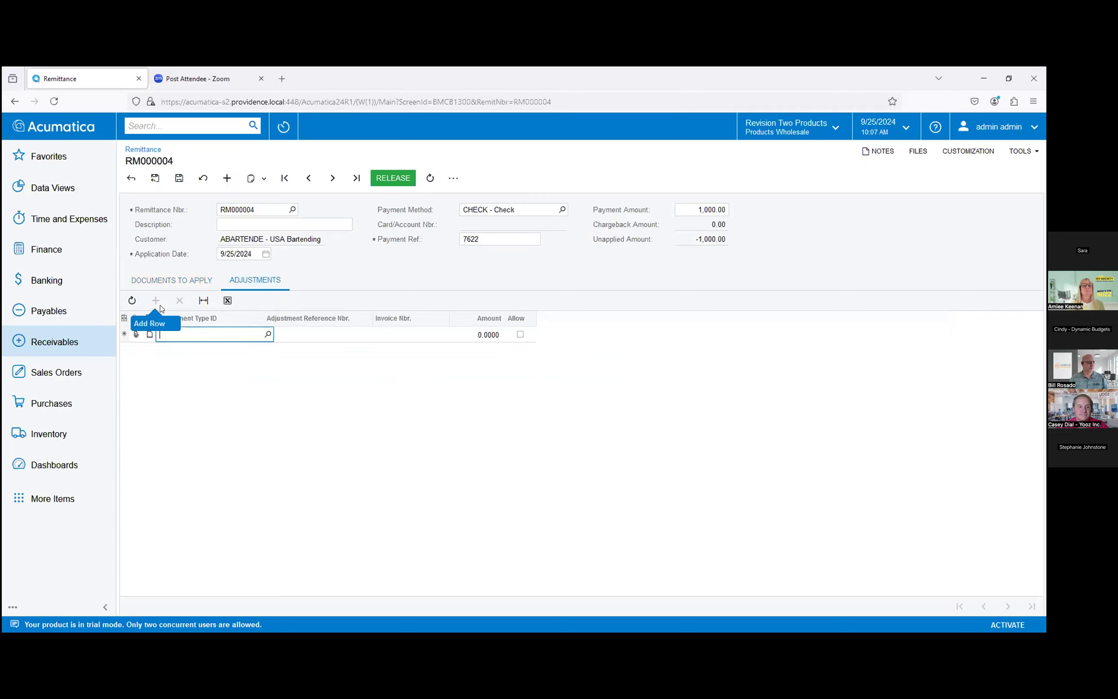
click(267, 335)
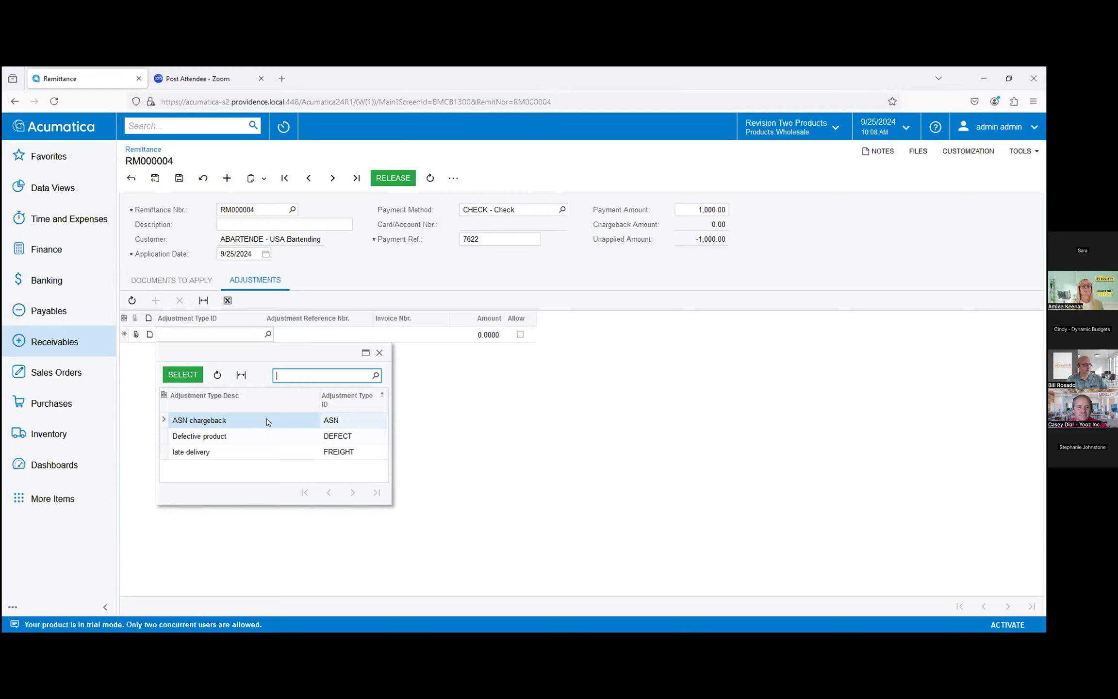
double_click(267, 420)
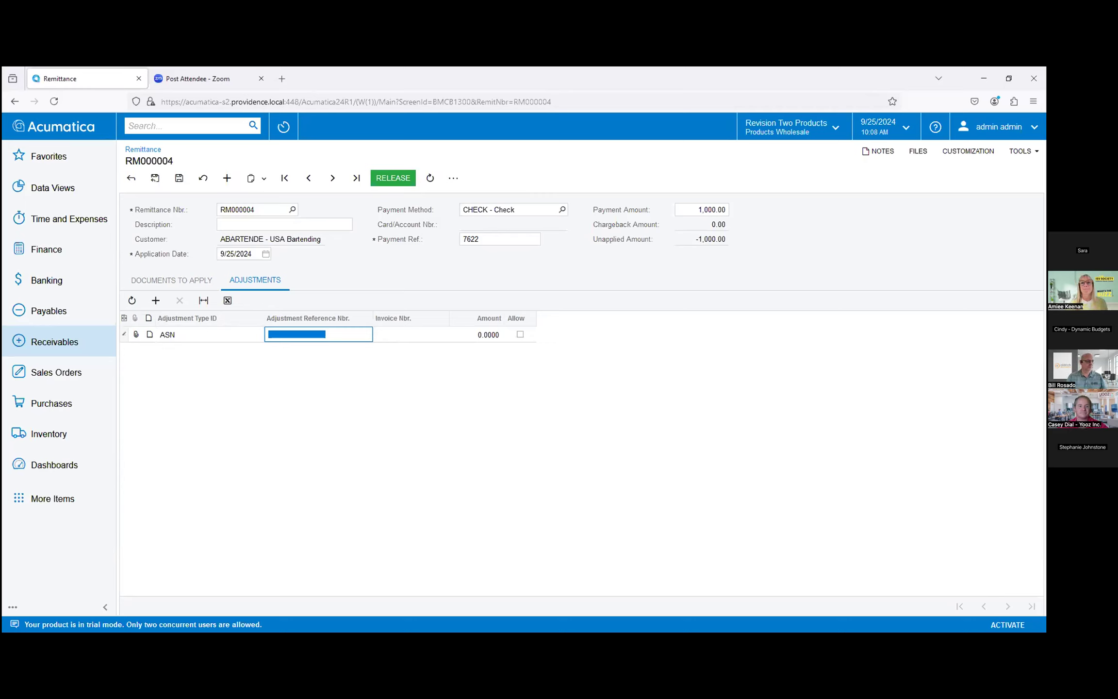
text(9090)
key(Tab)
key(Tab)
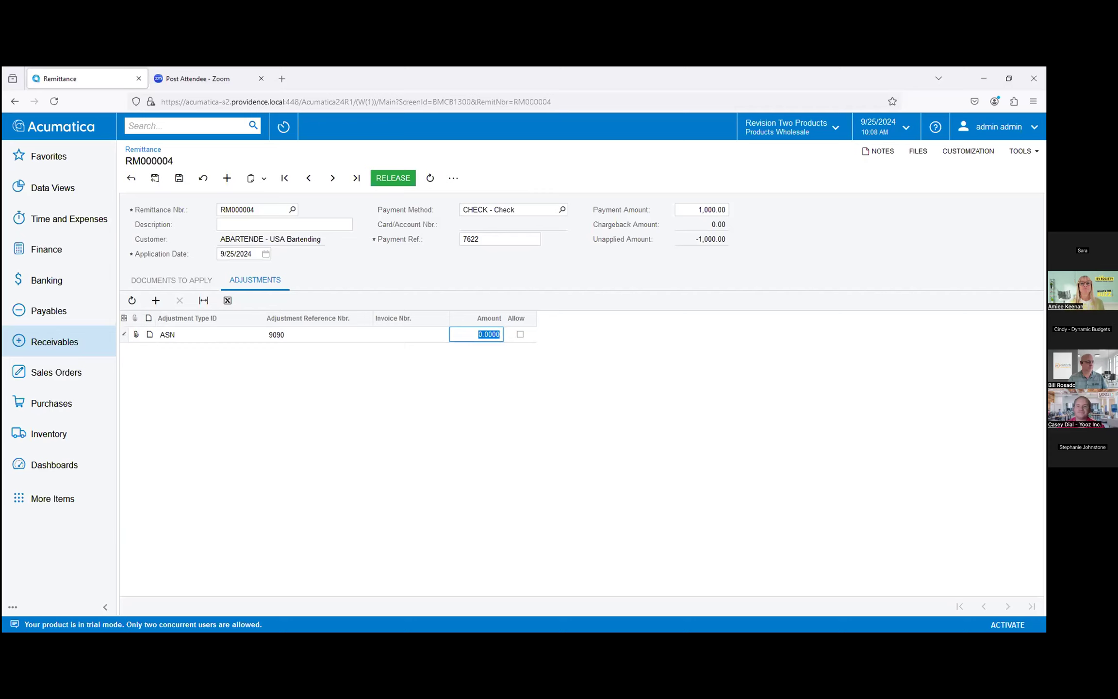
text(600)
key(Tab)
key(Tab)
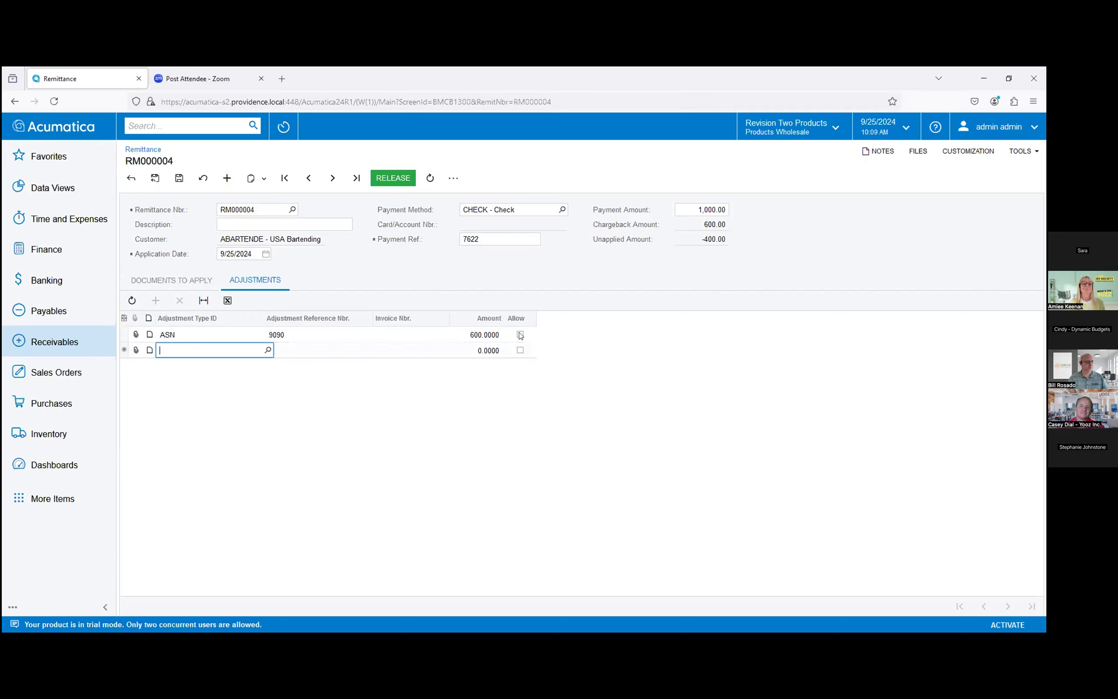
Add a FREIGHT (late delivery) adjustment with reference JULYLATESHIPMEN and an amount of 400
click(268, 350)
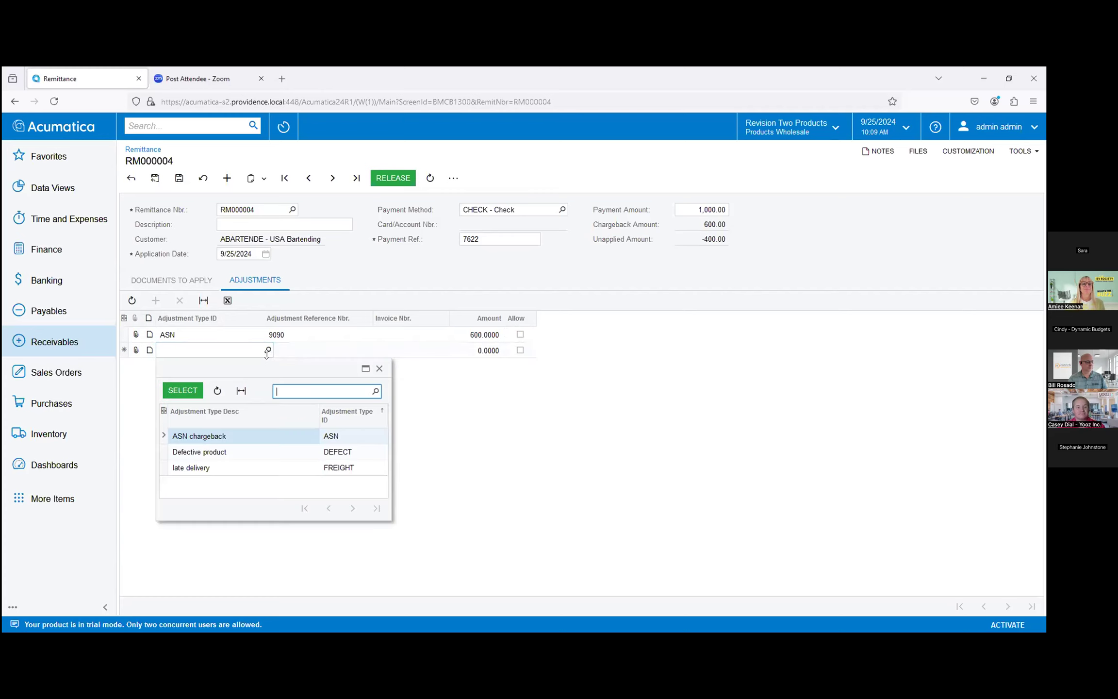
double_click(280, 469)
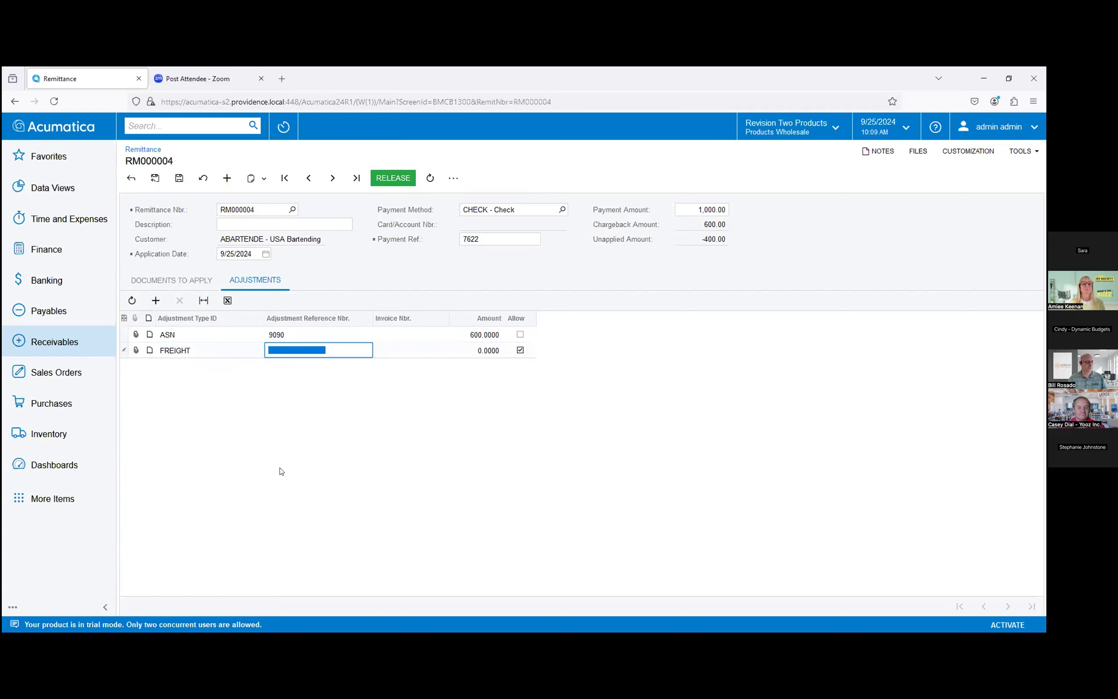
text(JULYLATESHIPMEN)
key(Tab)
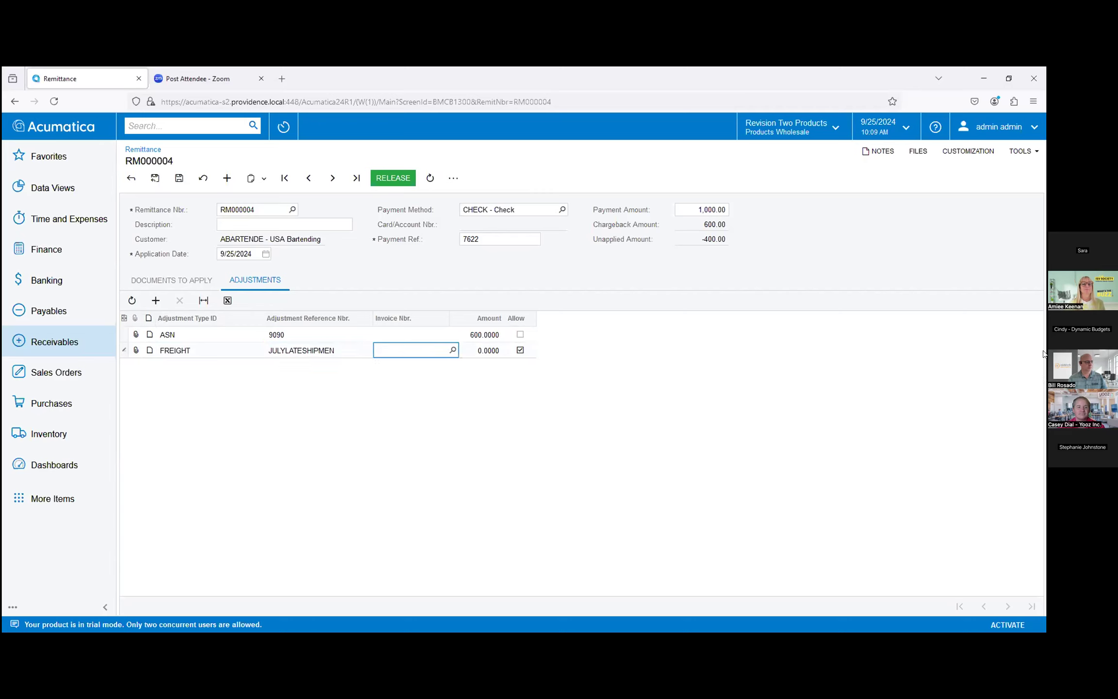
key(Tab)
text(400)
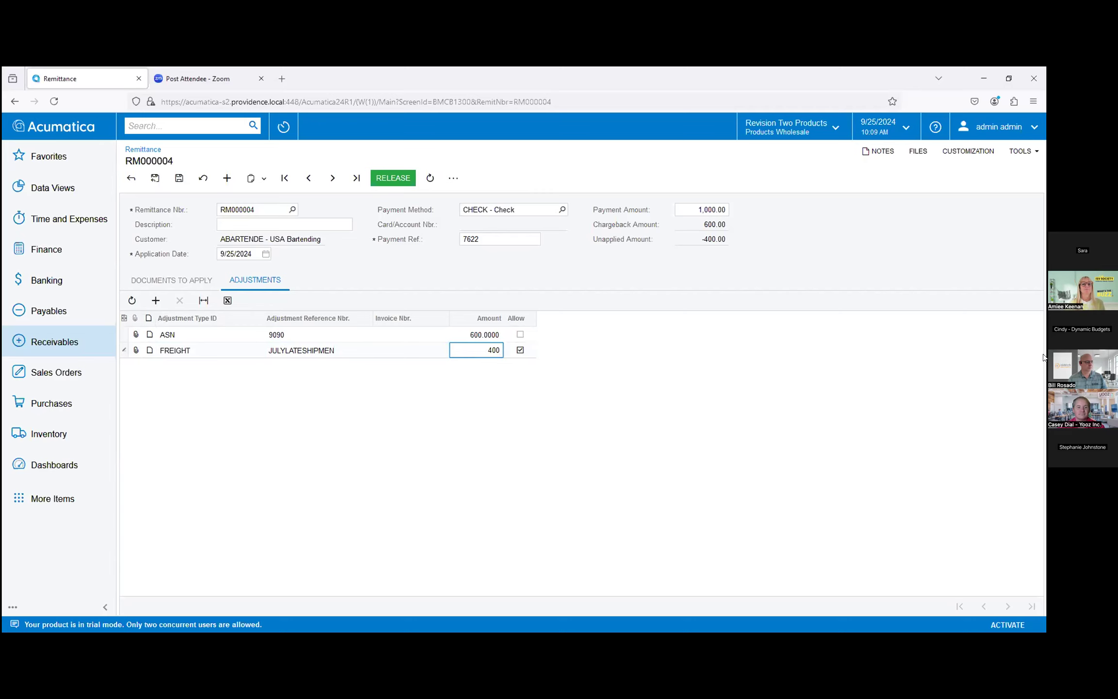
key(Tab)
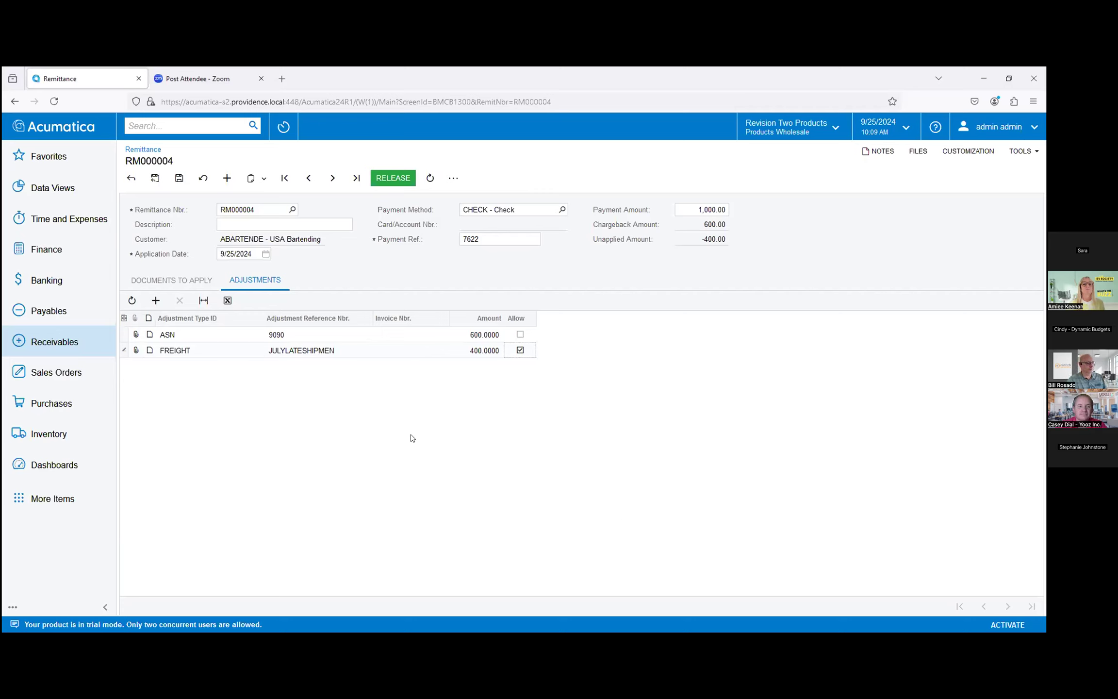
Release the remittance after checking its documents to apply, and open the Invoices and Memos list to review the memos
click(157, 280)
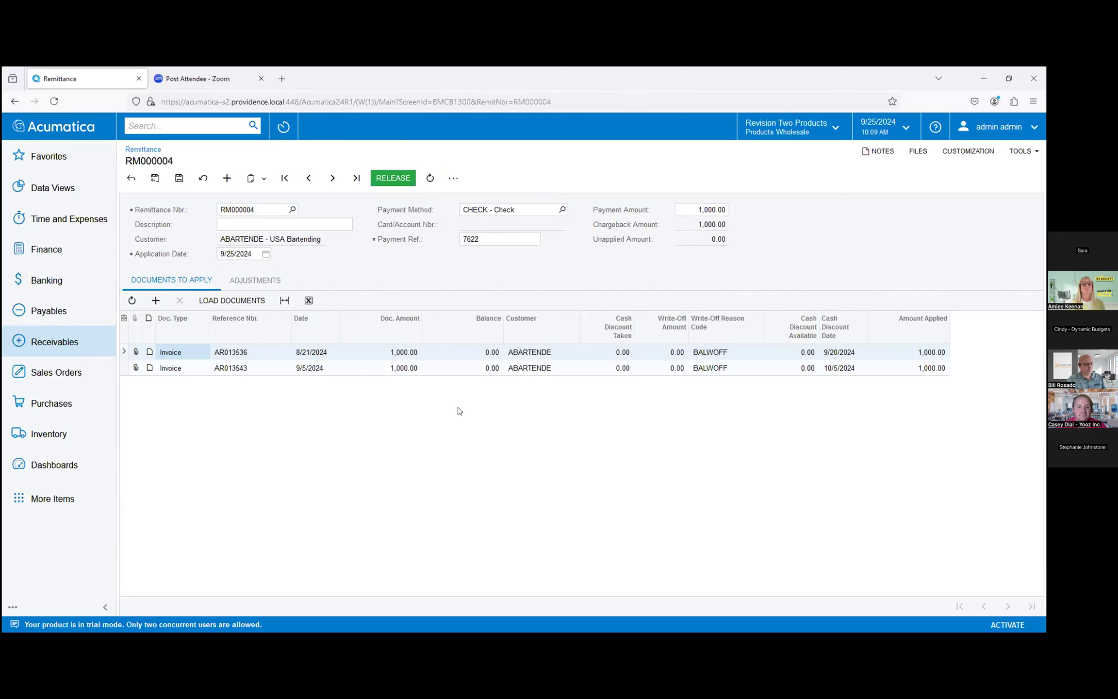
click(383, 178)
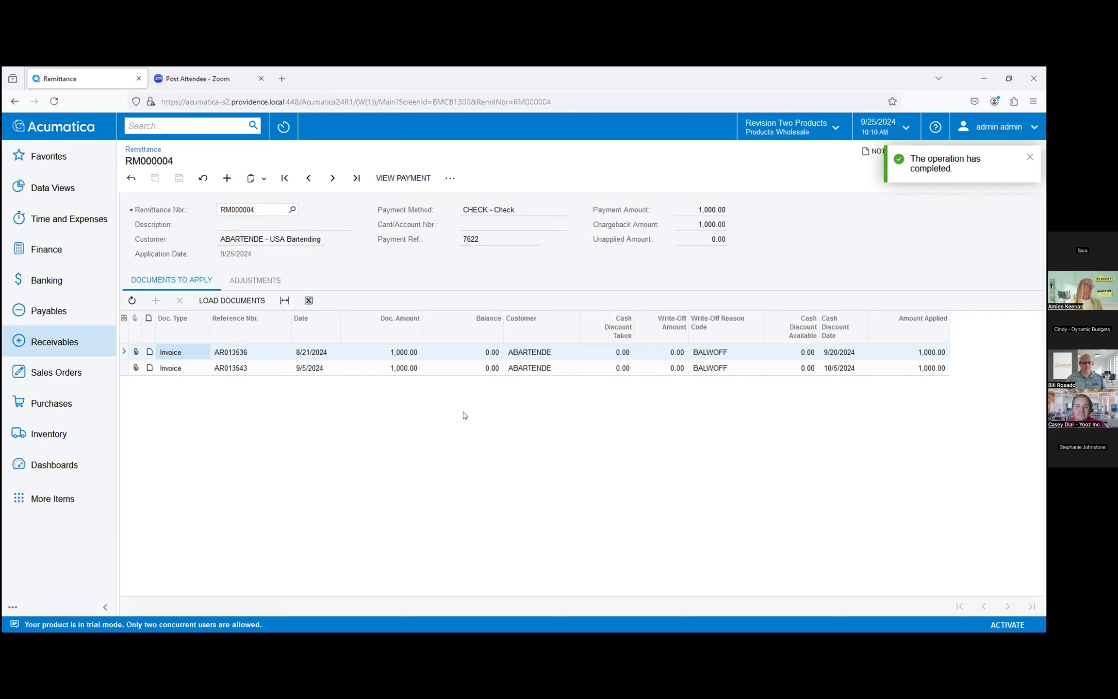
click(71, 345)
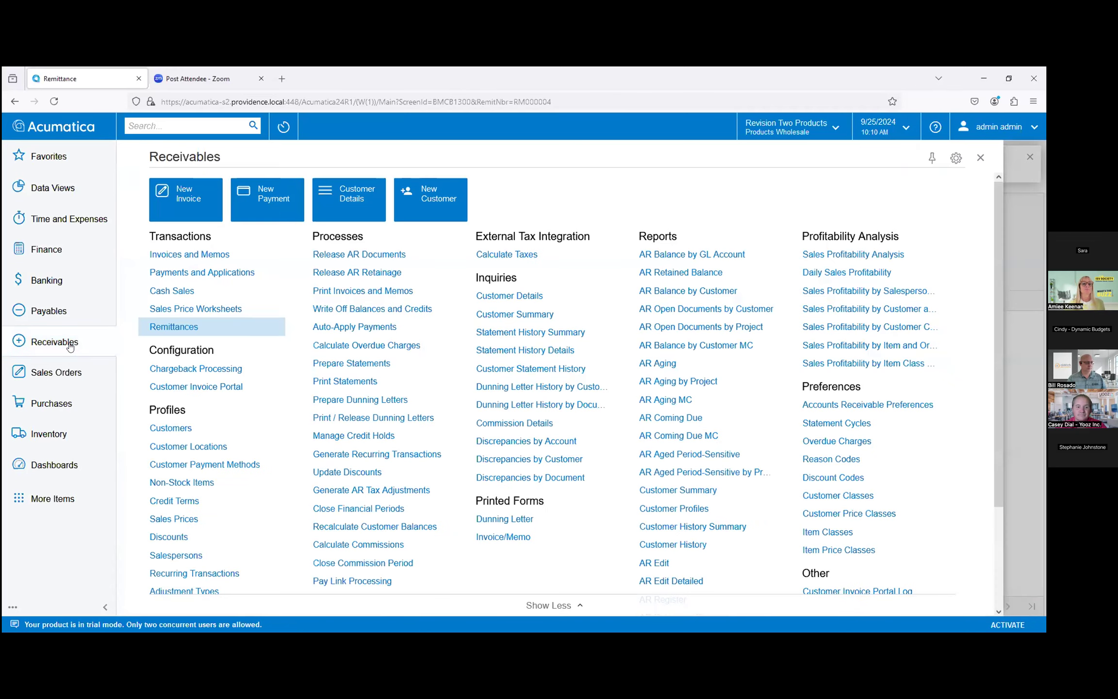
click(196, 256)
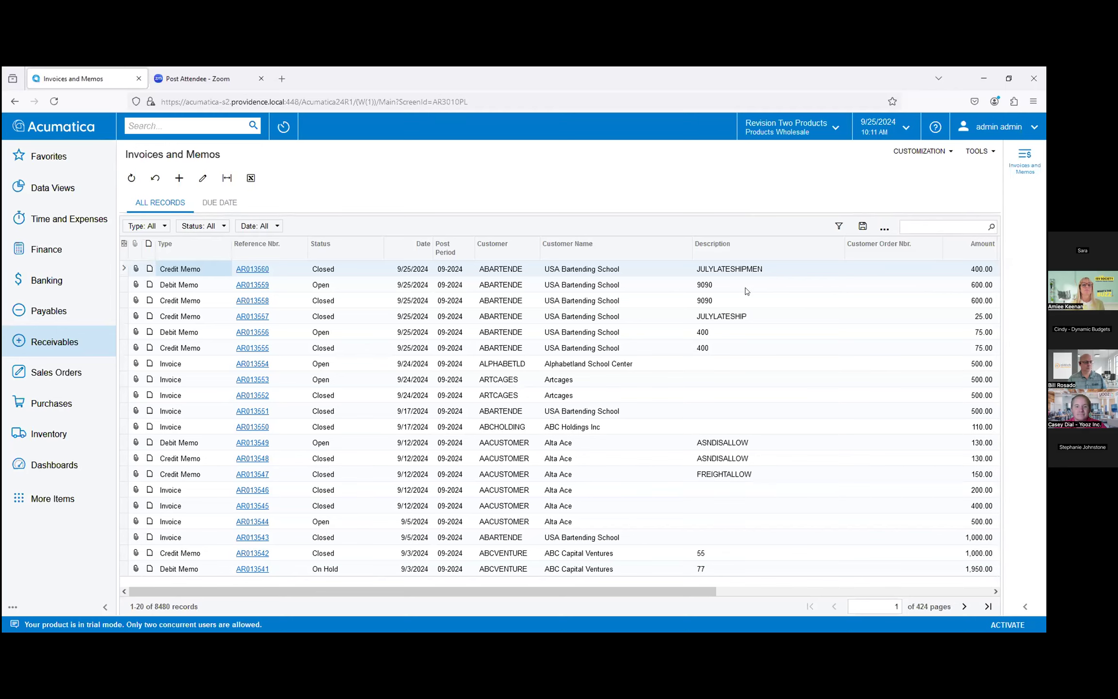
Run the detailed AR Aging report for the customer USA Bartending School
click(53, 345)
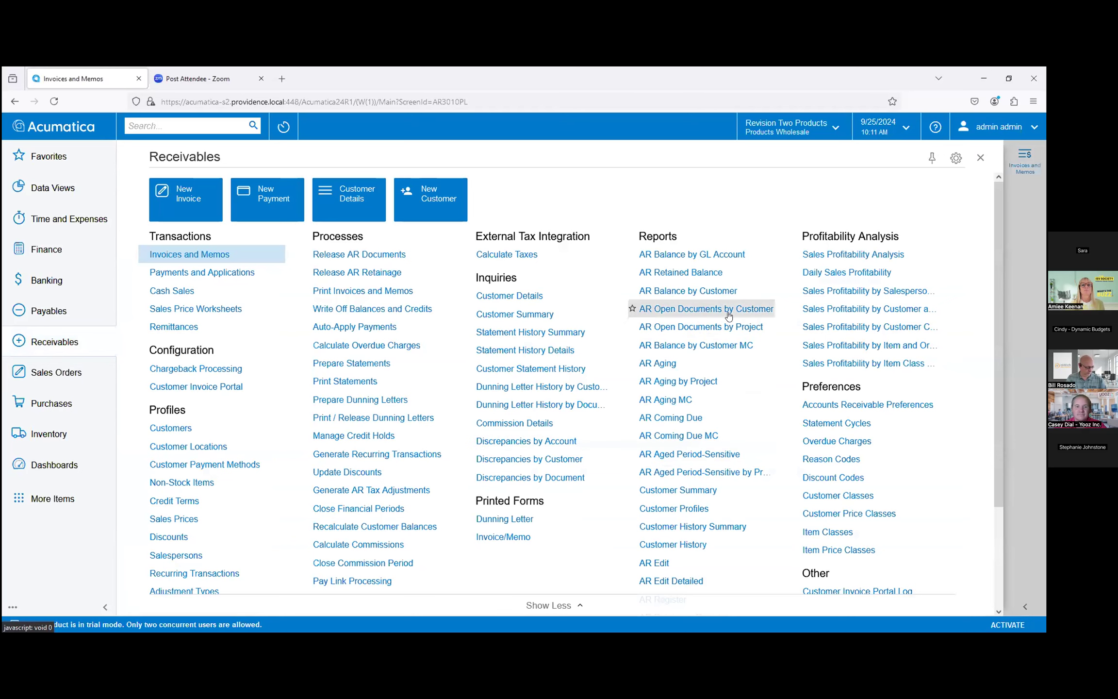
click(658, 363)
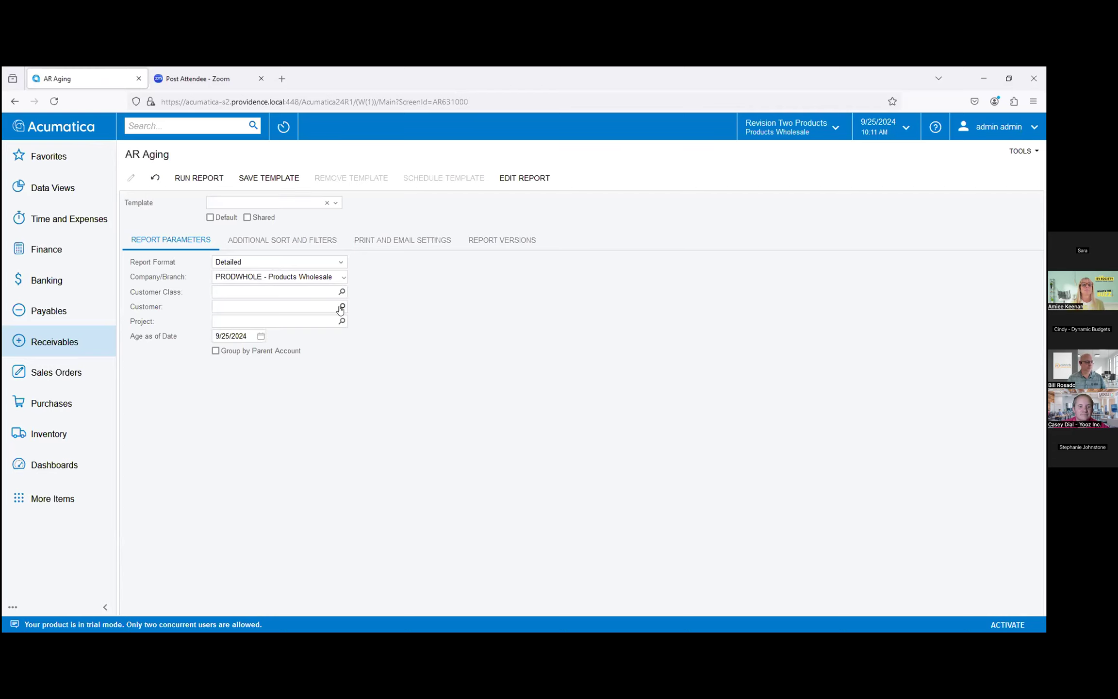
click(341, 307)
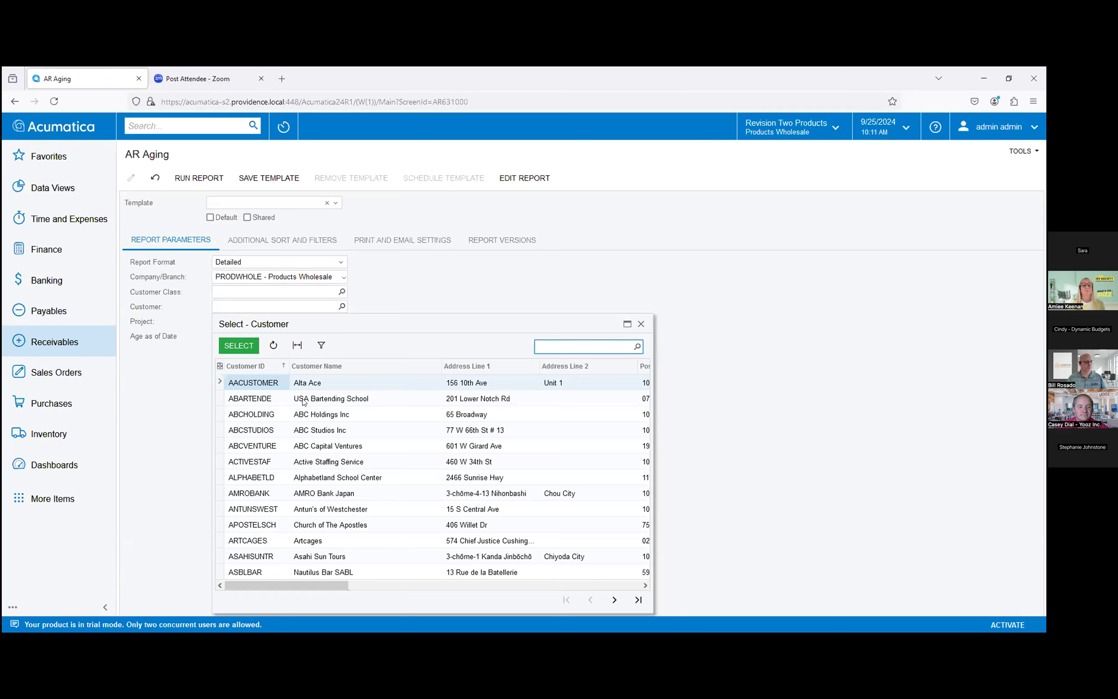
double_click(302, 401)
click(183, 180)
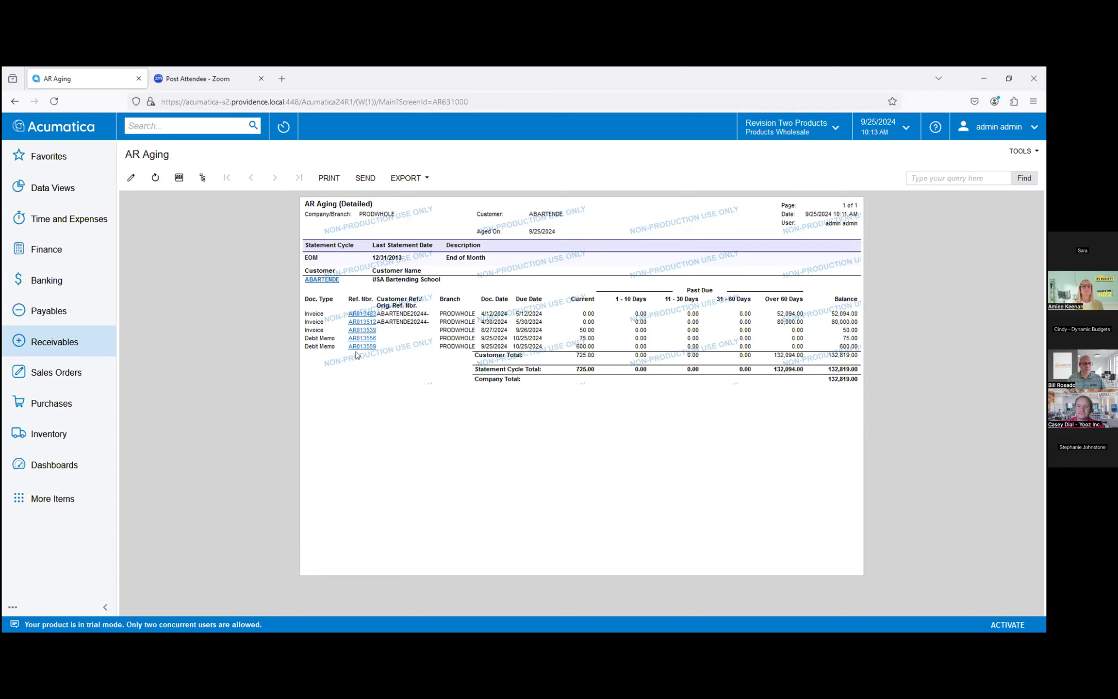
Open the FREIGHT record from the Receivables adjustment types
click(78, 343)
scroll(233, 452, down, 3)
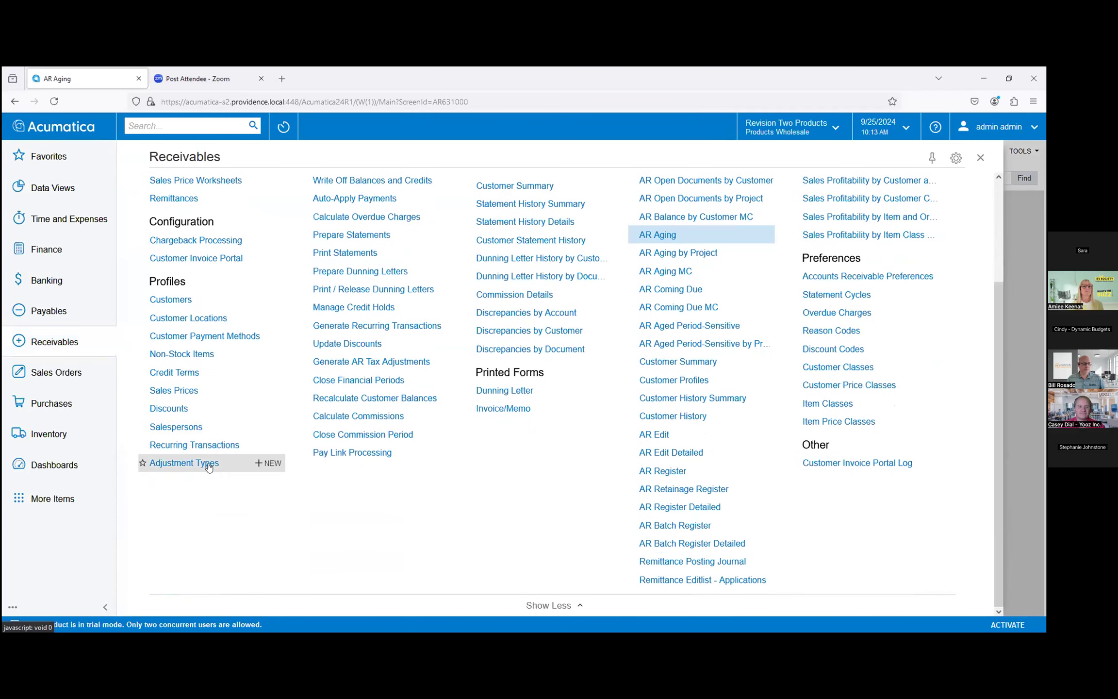
click(213, 463)
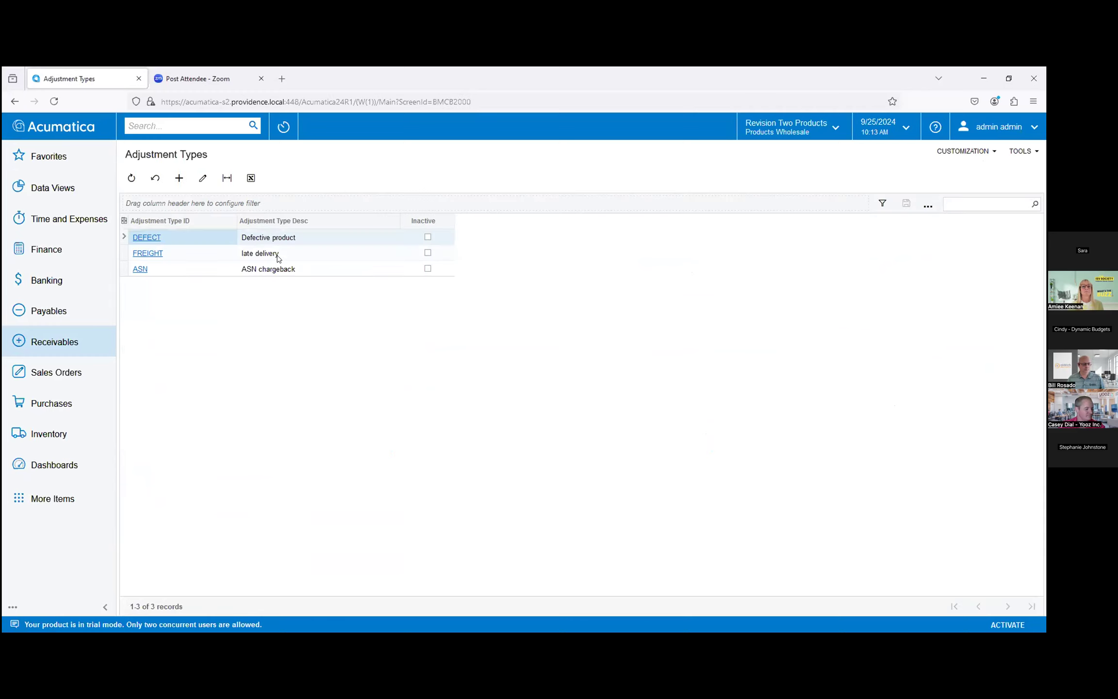
click(156, 254)
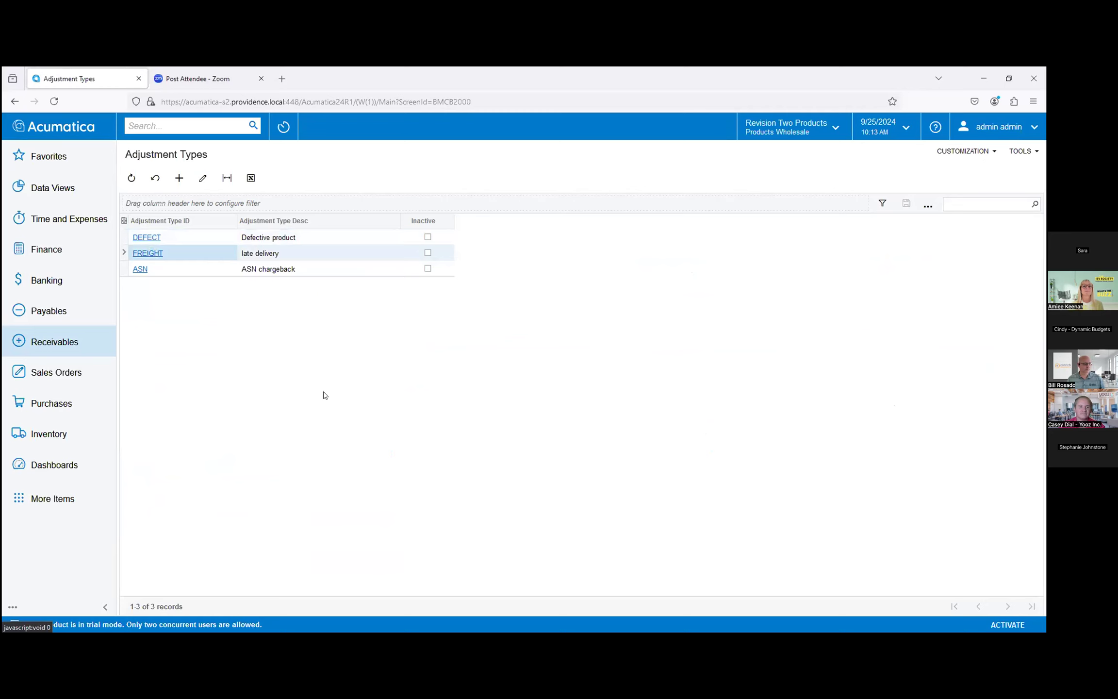